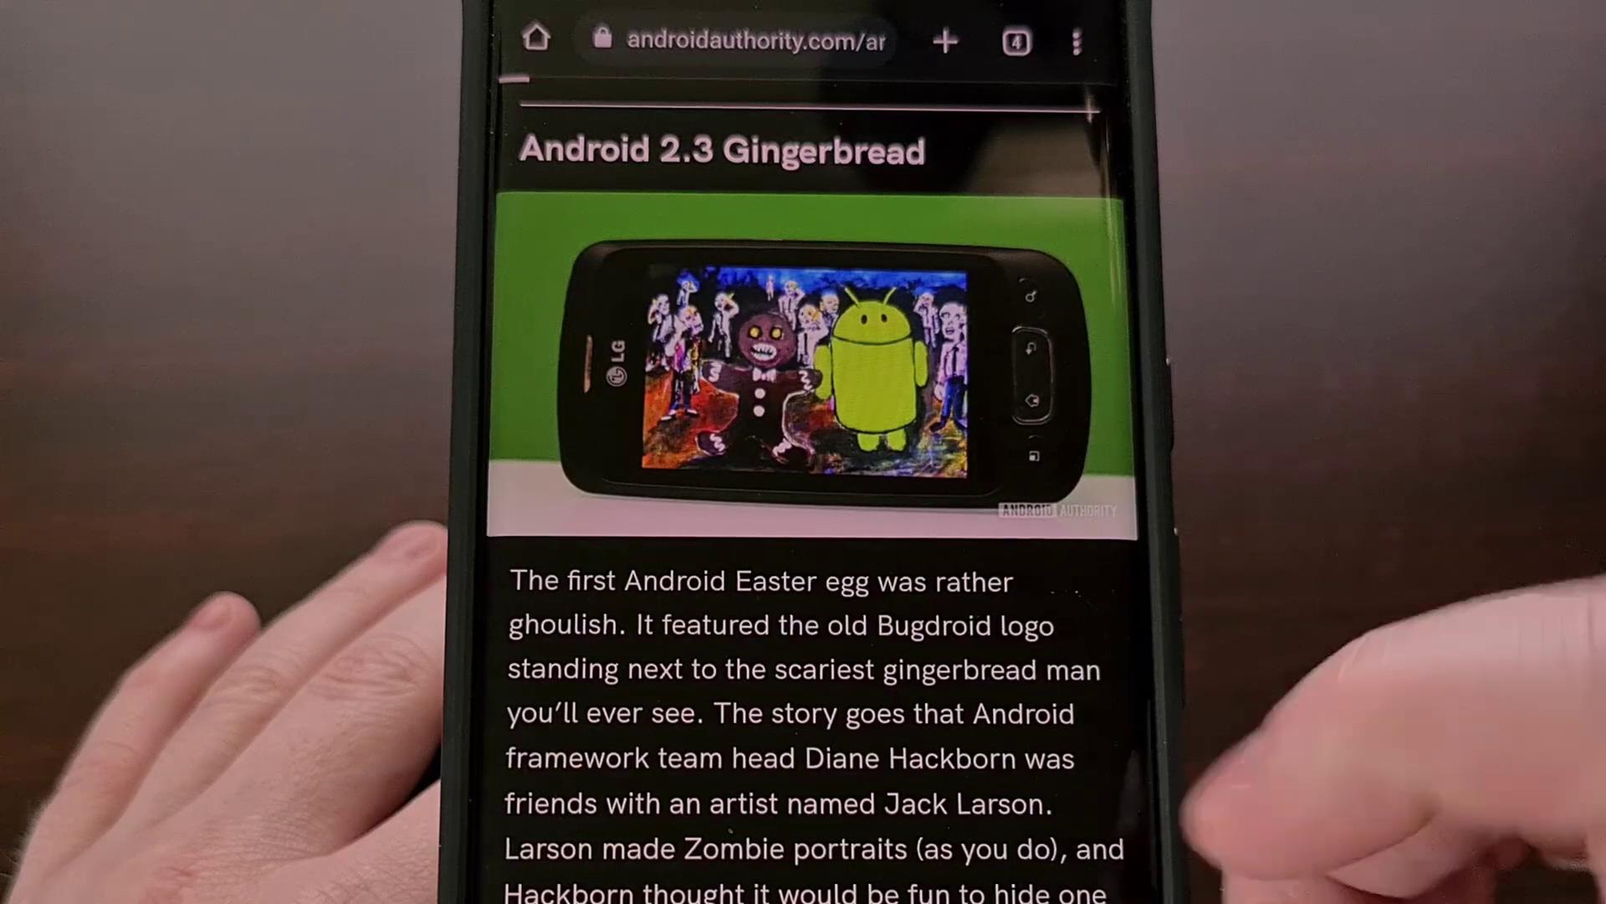
{"action": "scroll", "coordinate": [810, 502], "scroll_direction": "down", "scroll_amount": 5}
{"action": "scroll", "coordinate": [810, 503], "scroll_direction": "down", "scroll_amount": 7}
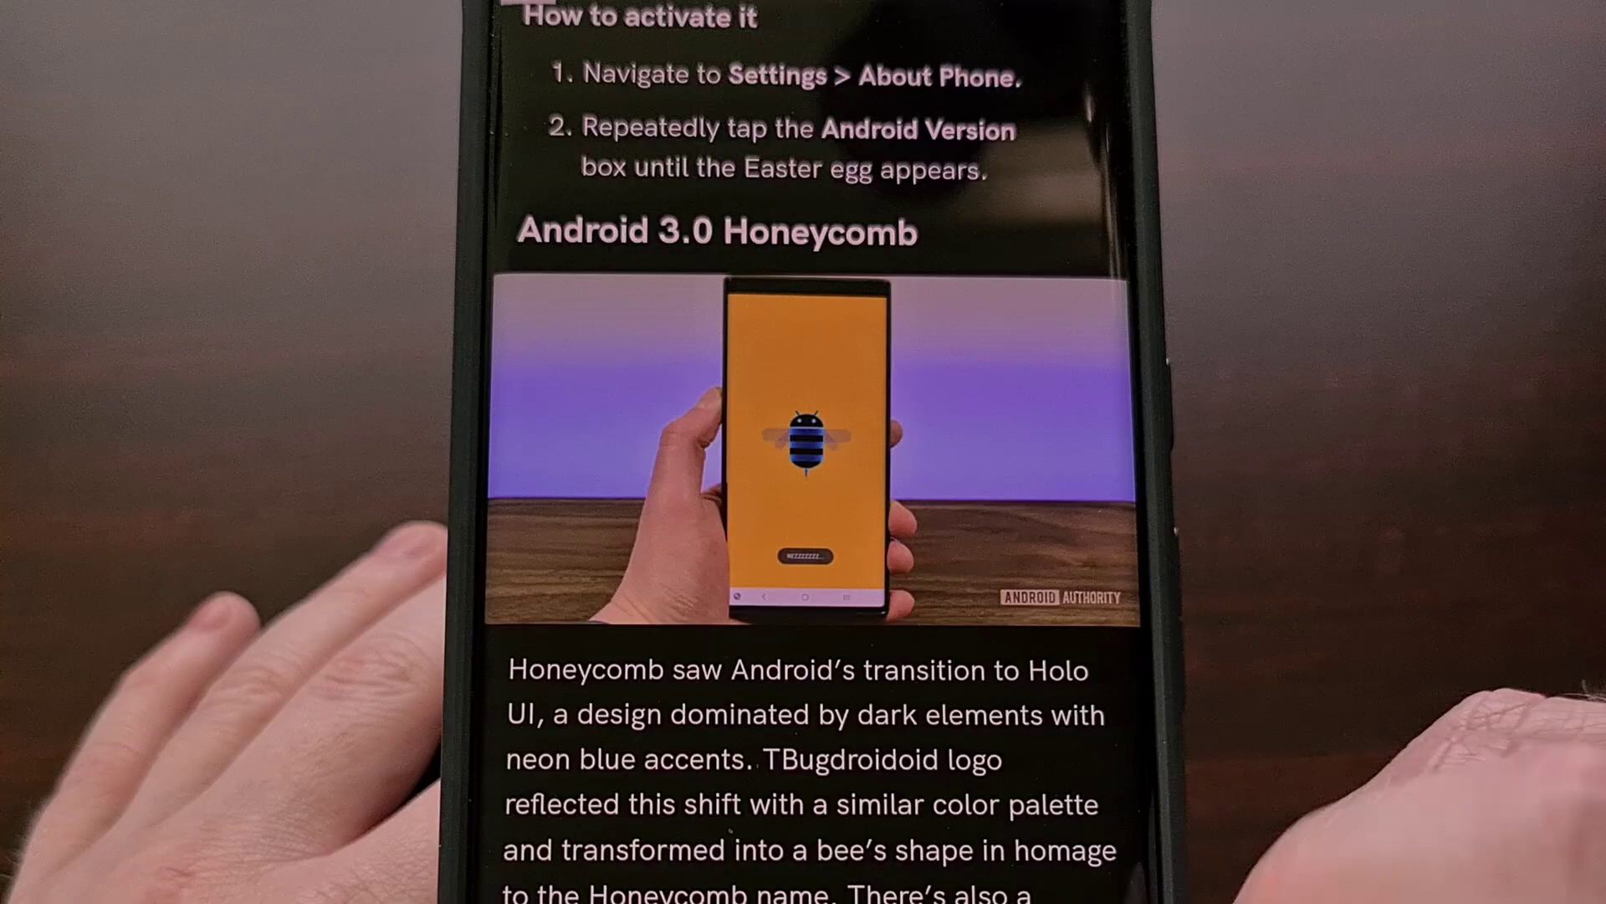
{"action": "scroll", "coordinate": [810, 502], "scroll_direction": "down", "scroll_amount": 10}
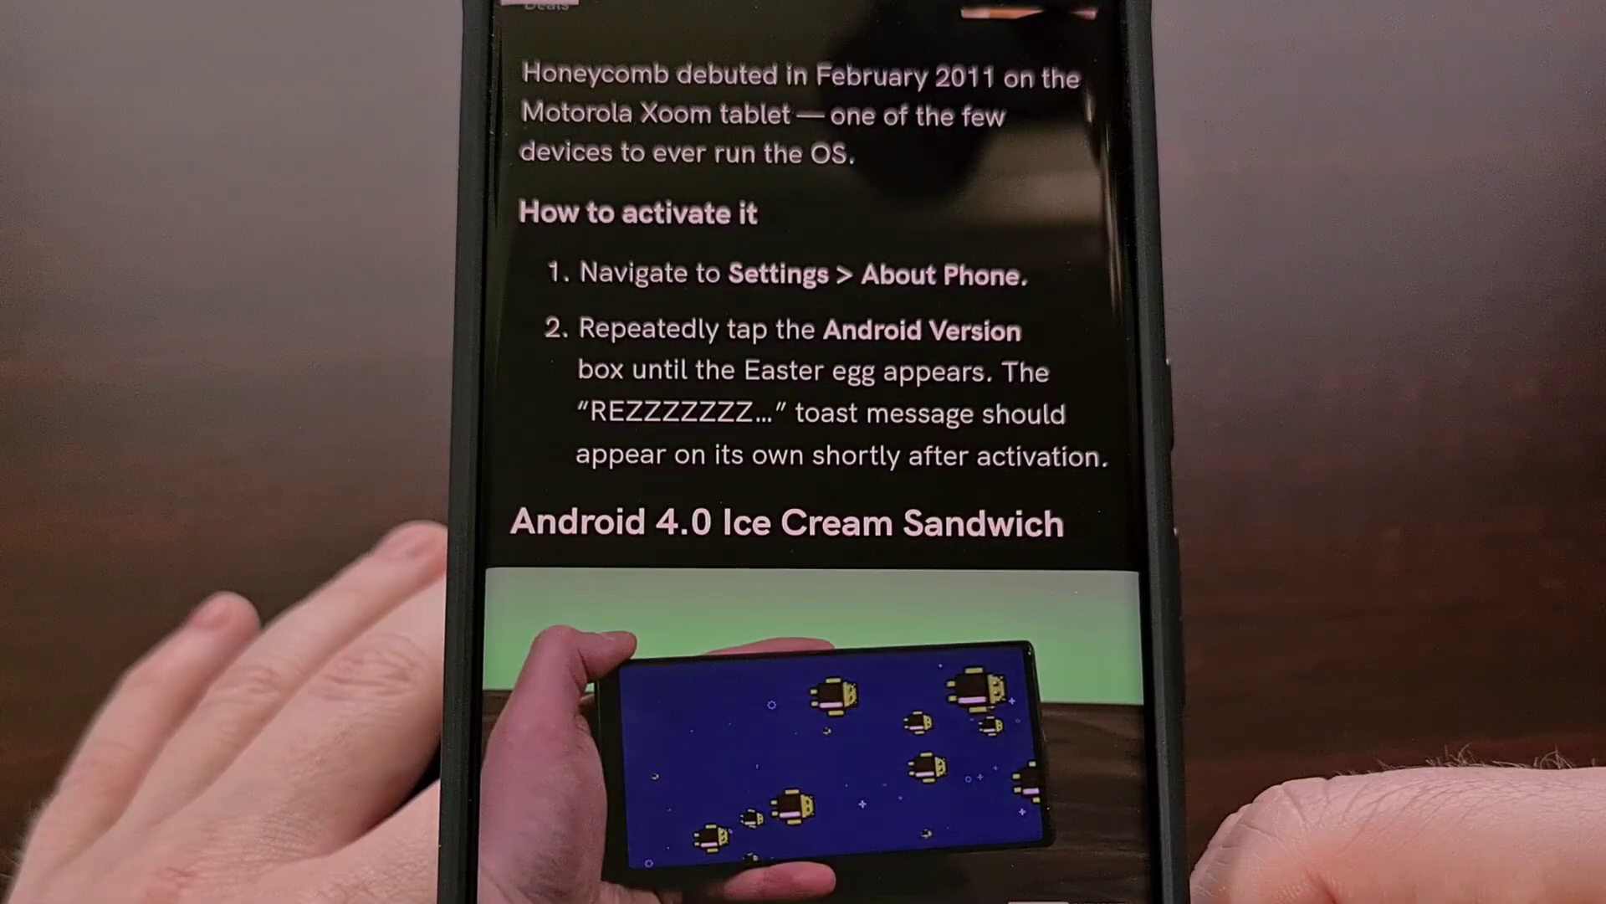
{"action": "scroll", "coordinate": [809, 503], "scroll_direction": "down", "scroll_amount": 3}
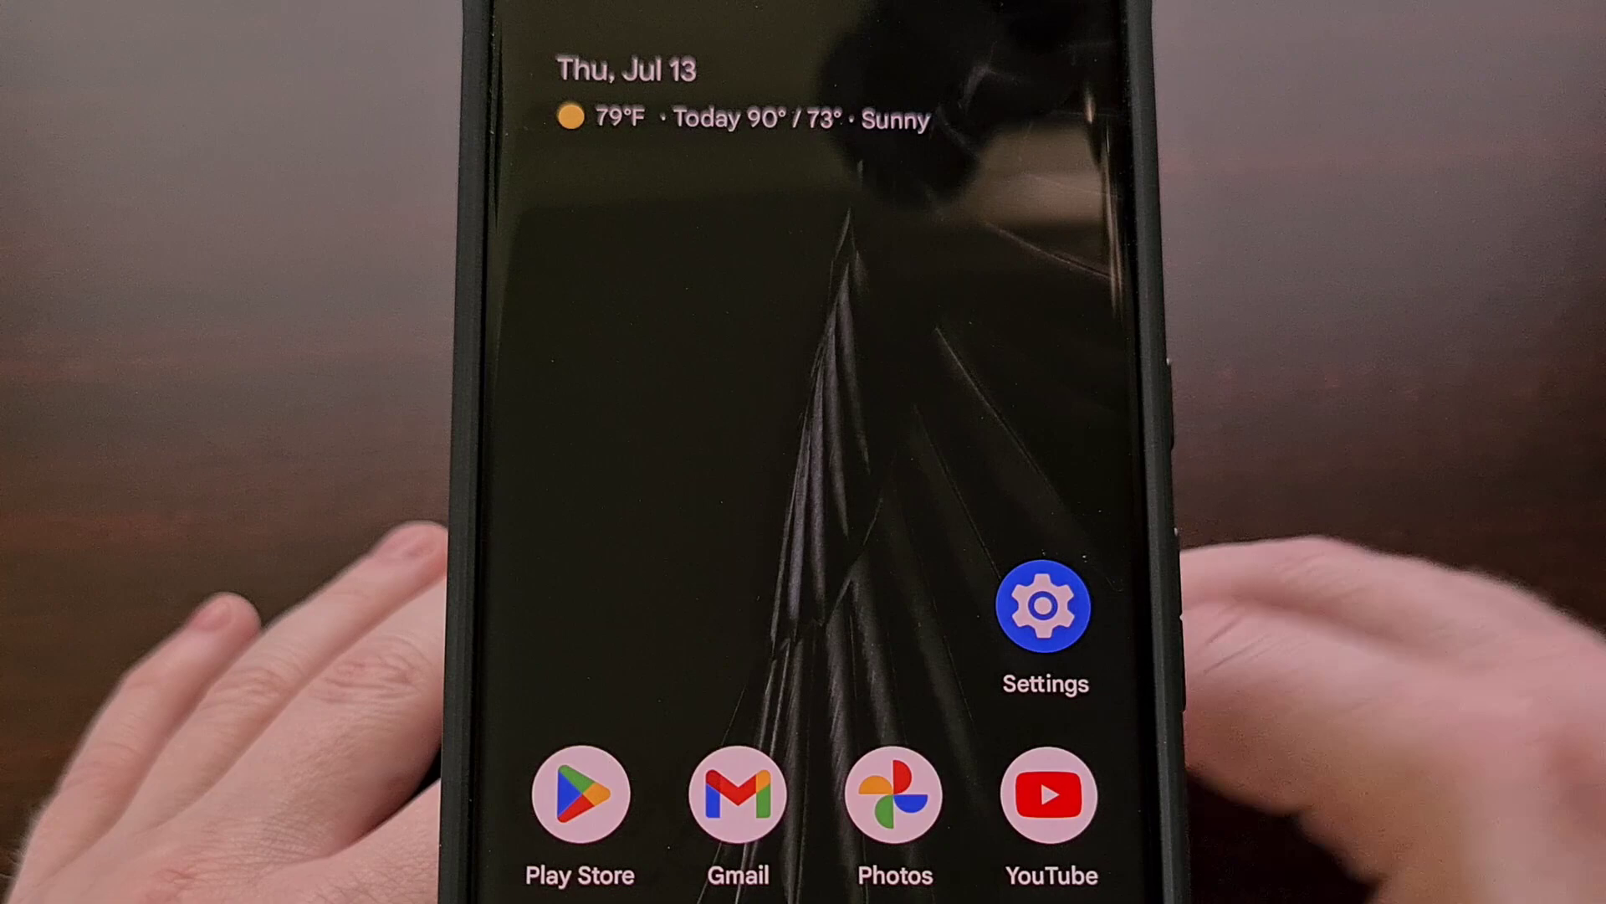
Step: Launch the Android 14 Easter egg from Settings > About phone > Android version
{"action": "left_click", "coordinate": [1042, 605]}
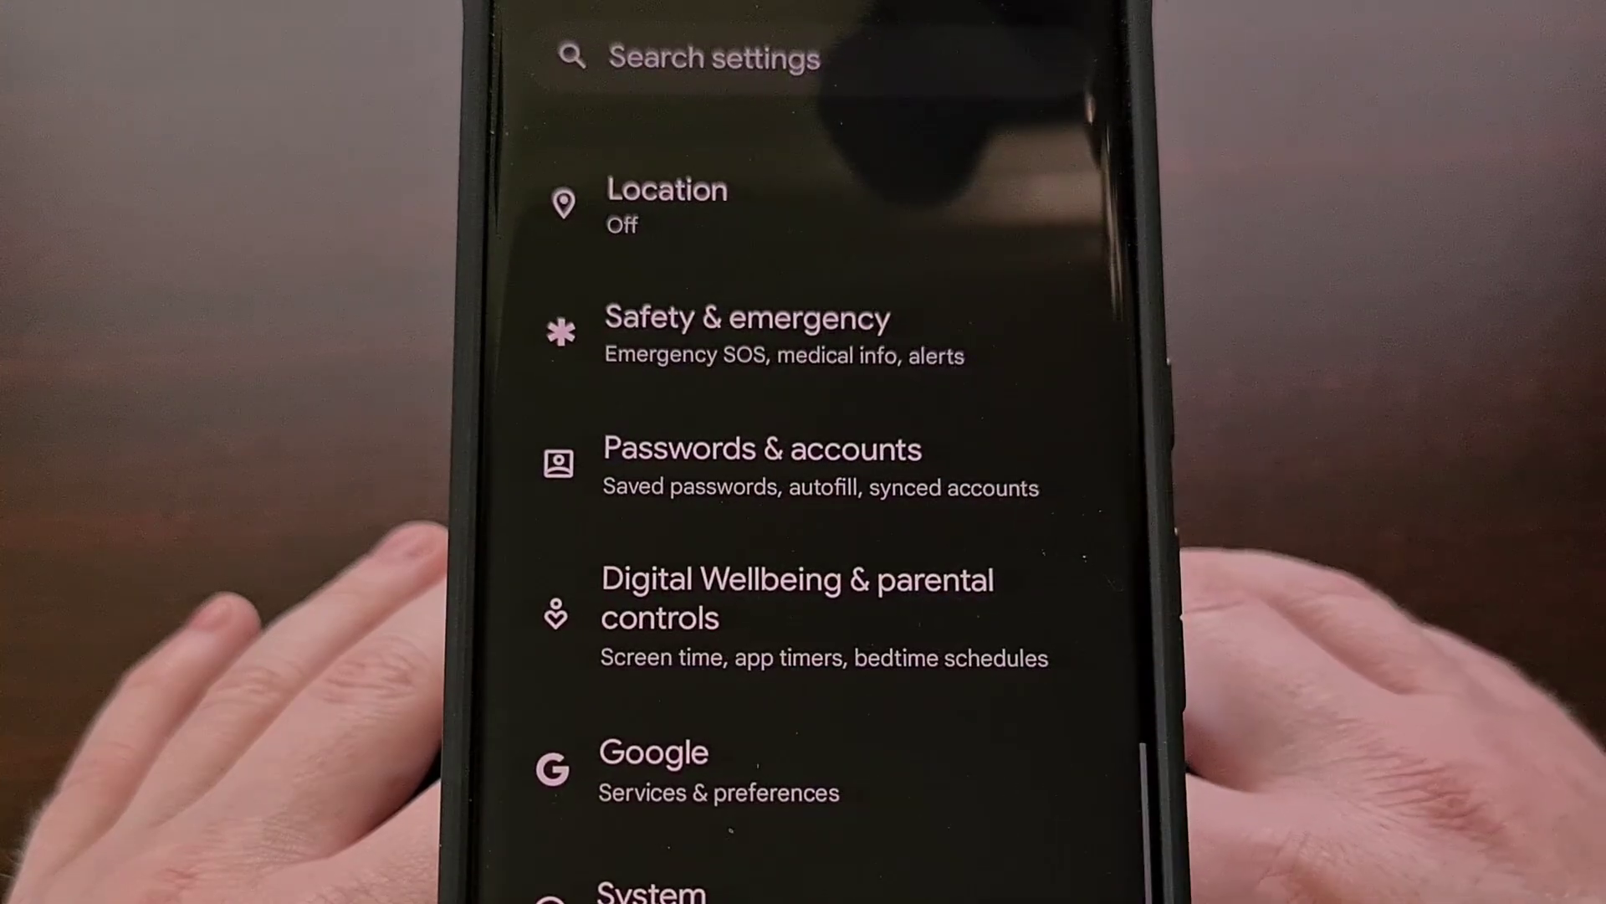
{"action": "scroll", "coordinate": [1079, 477], "scroll_direction": "up", "scroll_amount": 5}
{"action": "scroll", "coordinate": [1079, 452], "scroll_direction": "down", "scroll_amount": 10}
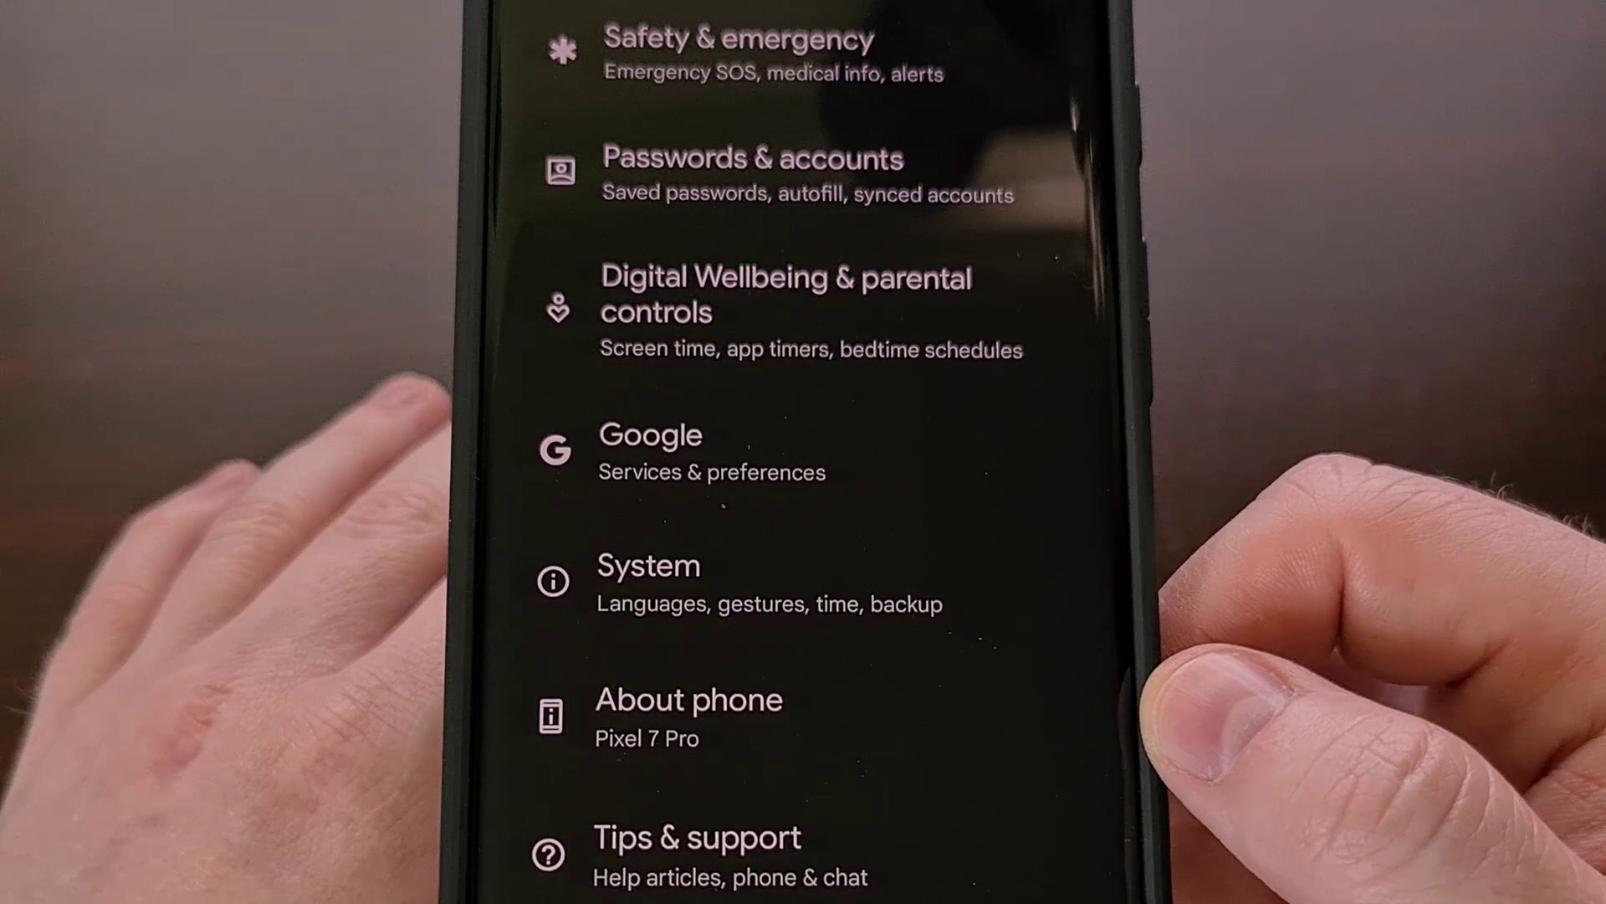
{"action": "left_click", "coordinate": [962, 707]}
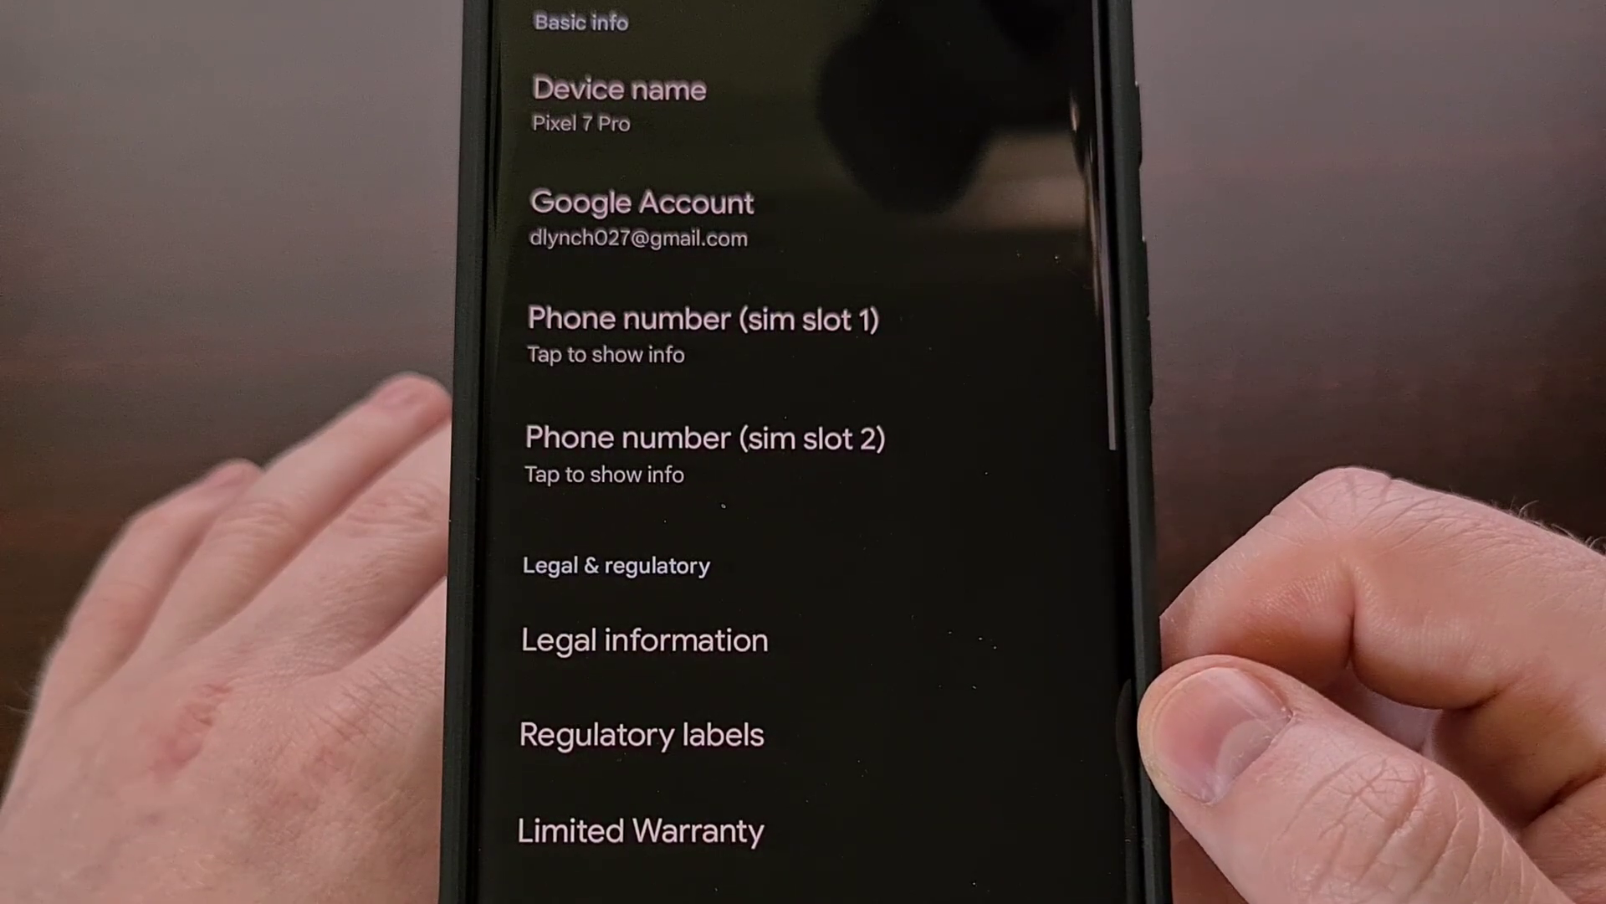
{"action": "scroll", "coordinate": [1004, 565], "scroll_direction": "down", "scroll_amount": 5}
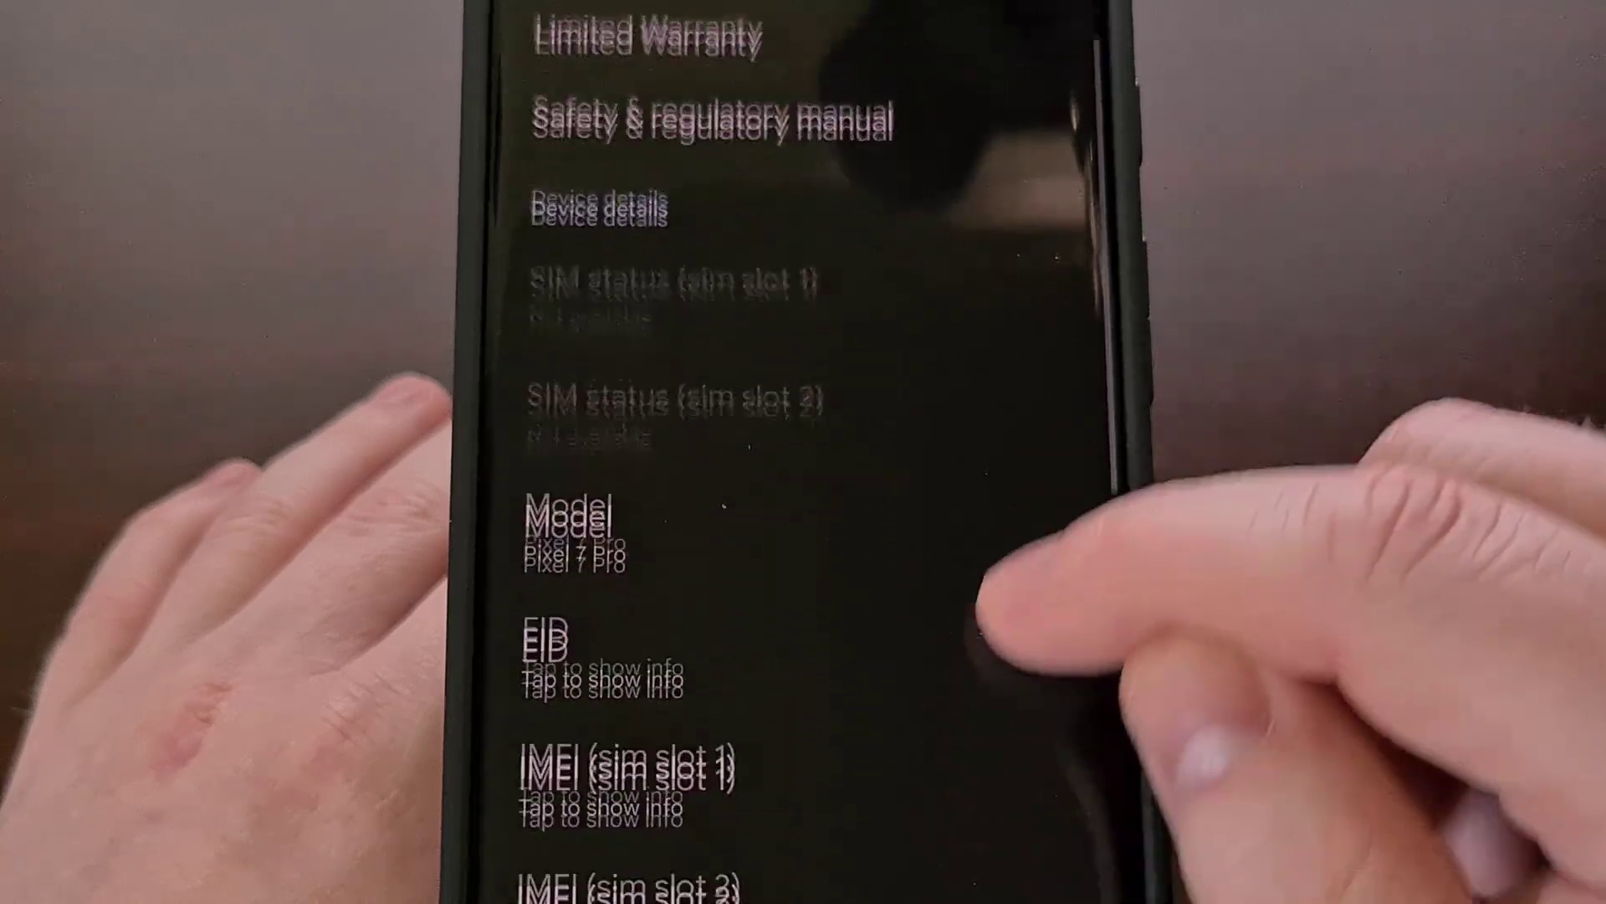
{"action": "scroll", "coordinate": [1004, 540], "scroll_direction": "down", "scroll_amount": 5}
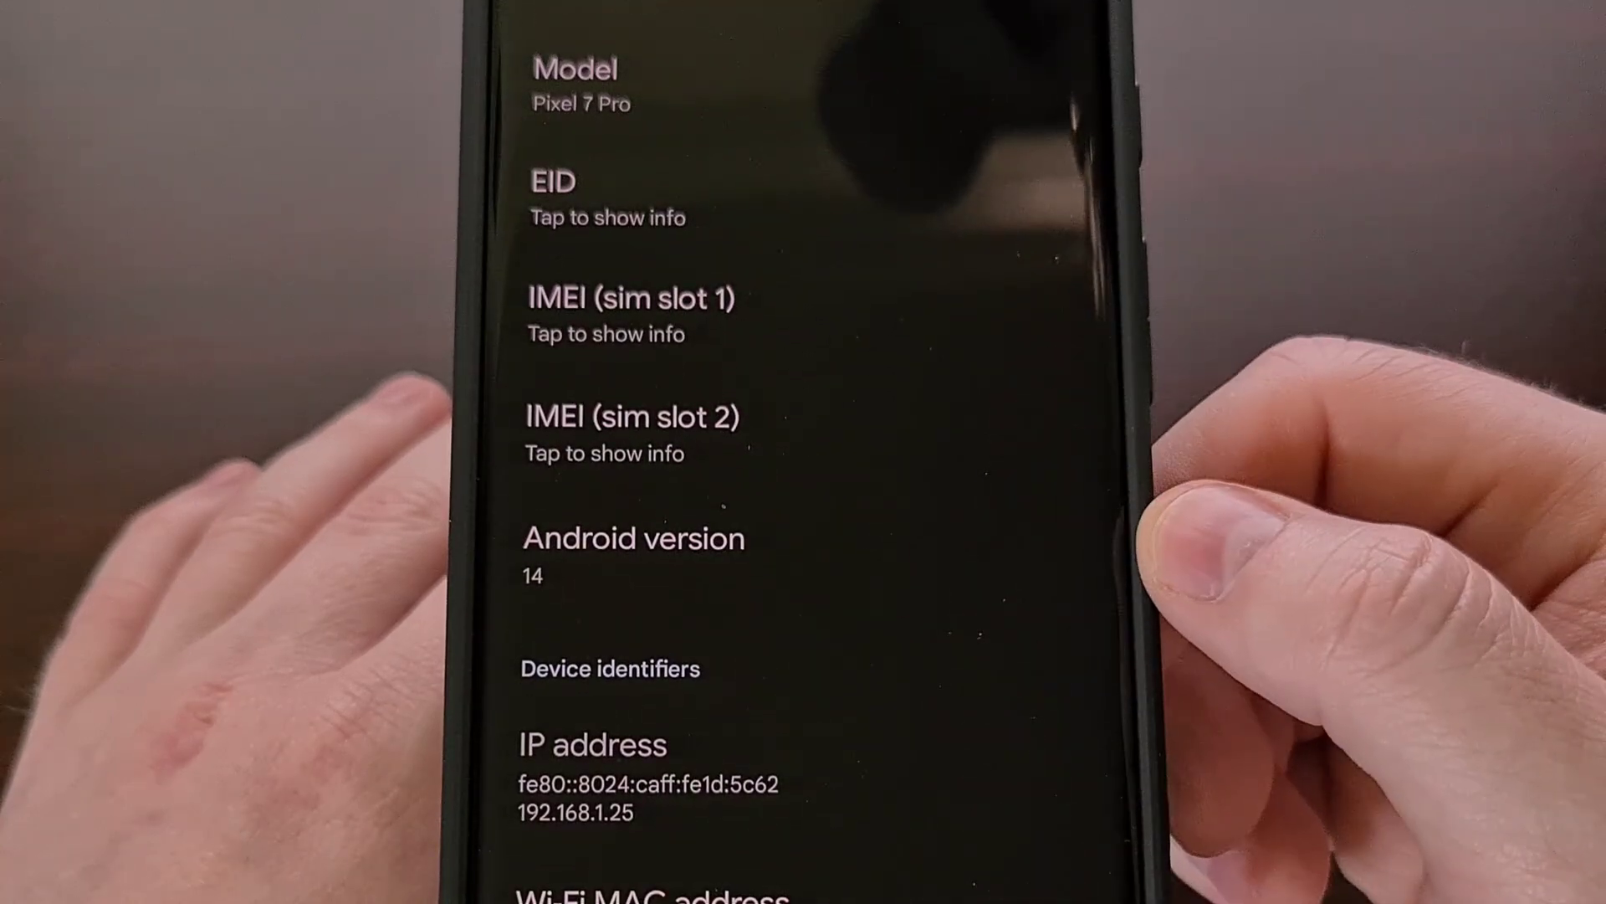
{"action": "left_click", "coordinate": [1004, 552]}
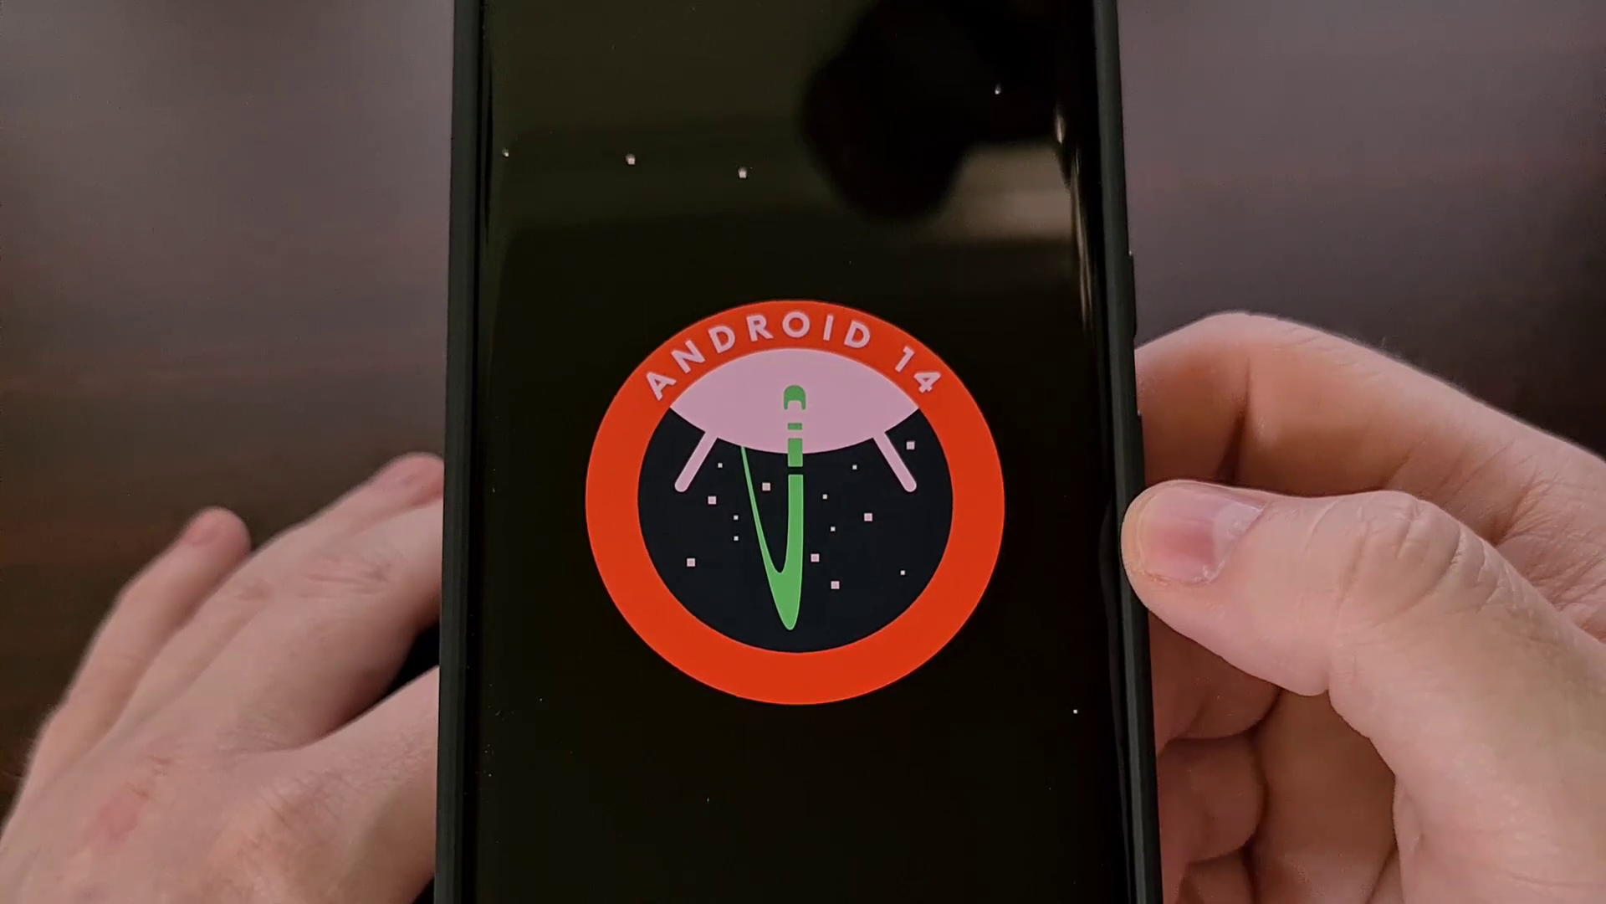
Step: Spin the ANDROID 14 logo dial to warp into the Kitkat*Phi A-4531 star system
{"action": "left_click_drag", "start_coordinate": [885, 502], "coordinate": [867, 549]}
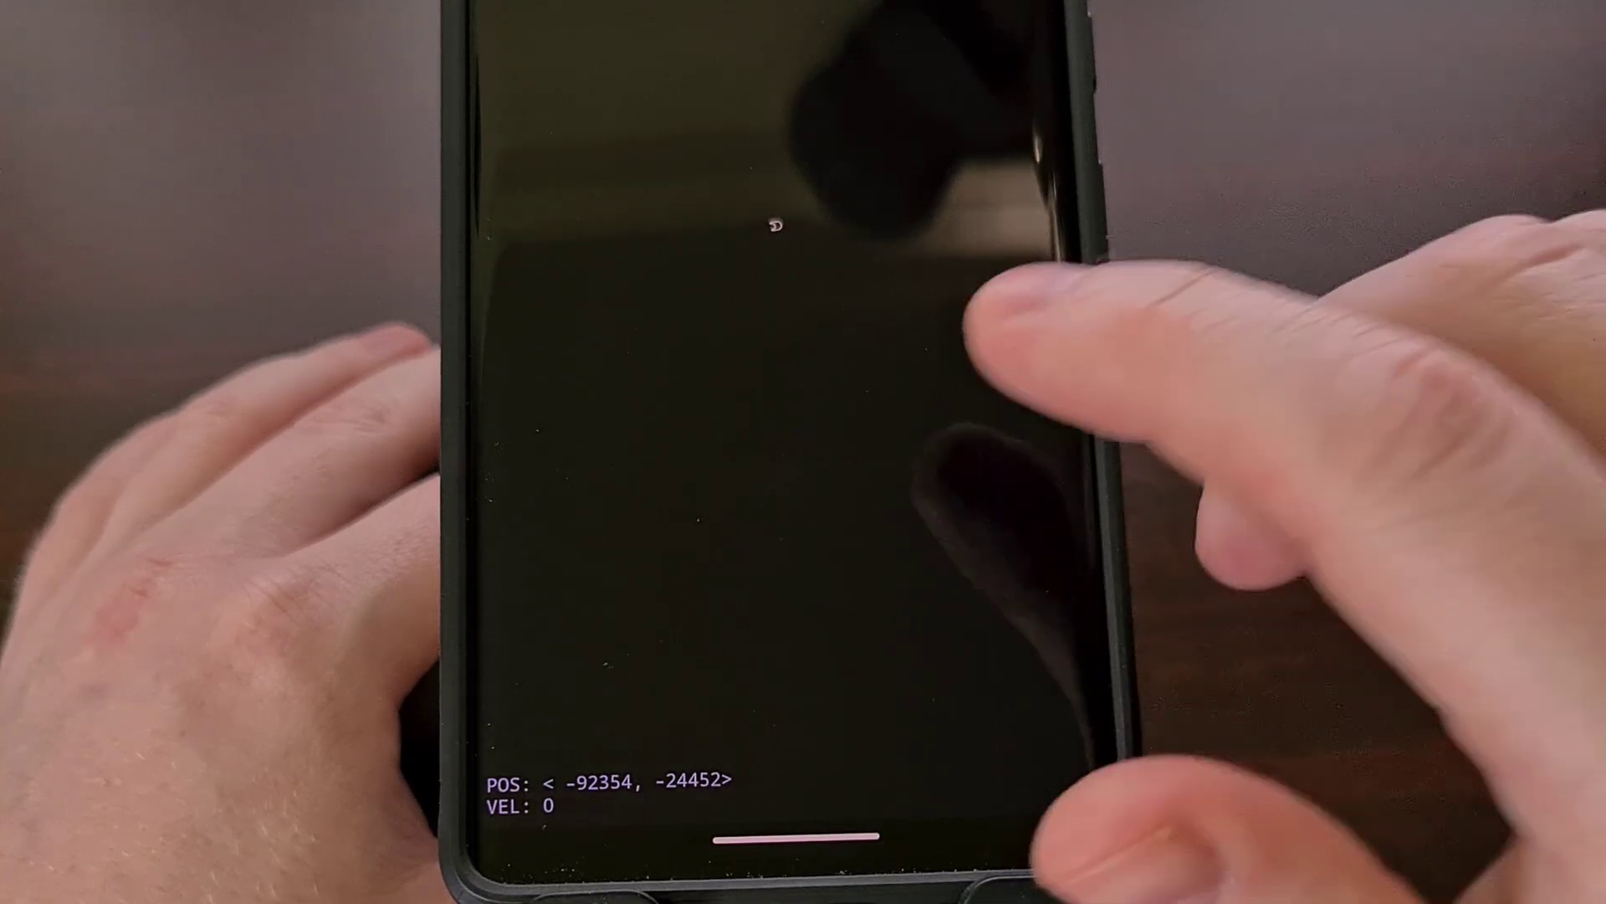
Step: Fly the ship at full thrust, steering up-left and then down-left
{"action": "mouse_move", "coordinate": [879, 360]}
{"action": "left_mouse_down"}
{"action": "mouse_move", "coordinate": [816, 446]}
{"action": "mouse_move", "coordinate": [921, 460]}
{"action": "mouse_move", "coordinate": [854, 396]}
{"action": "left_mouse_up"}
{"action": "left_click_drag", "start_coordinate": [765, 471], "coordinate": [693, 414]}
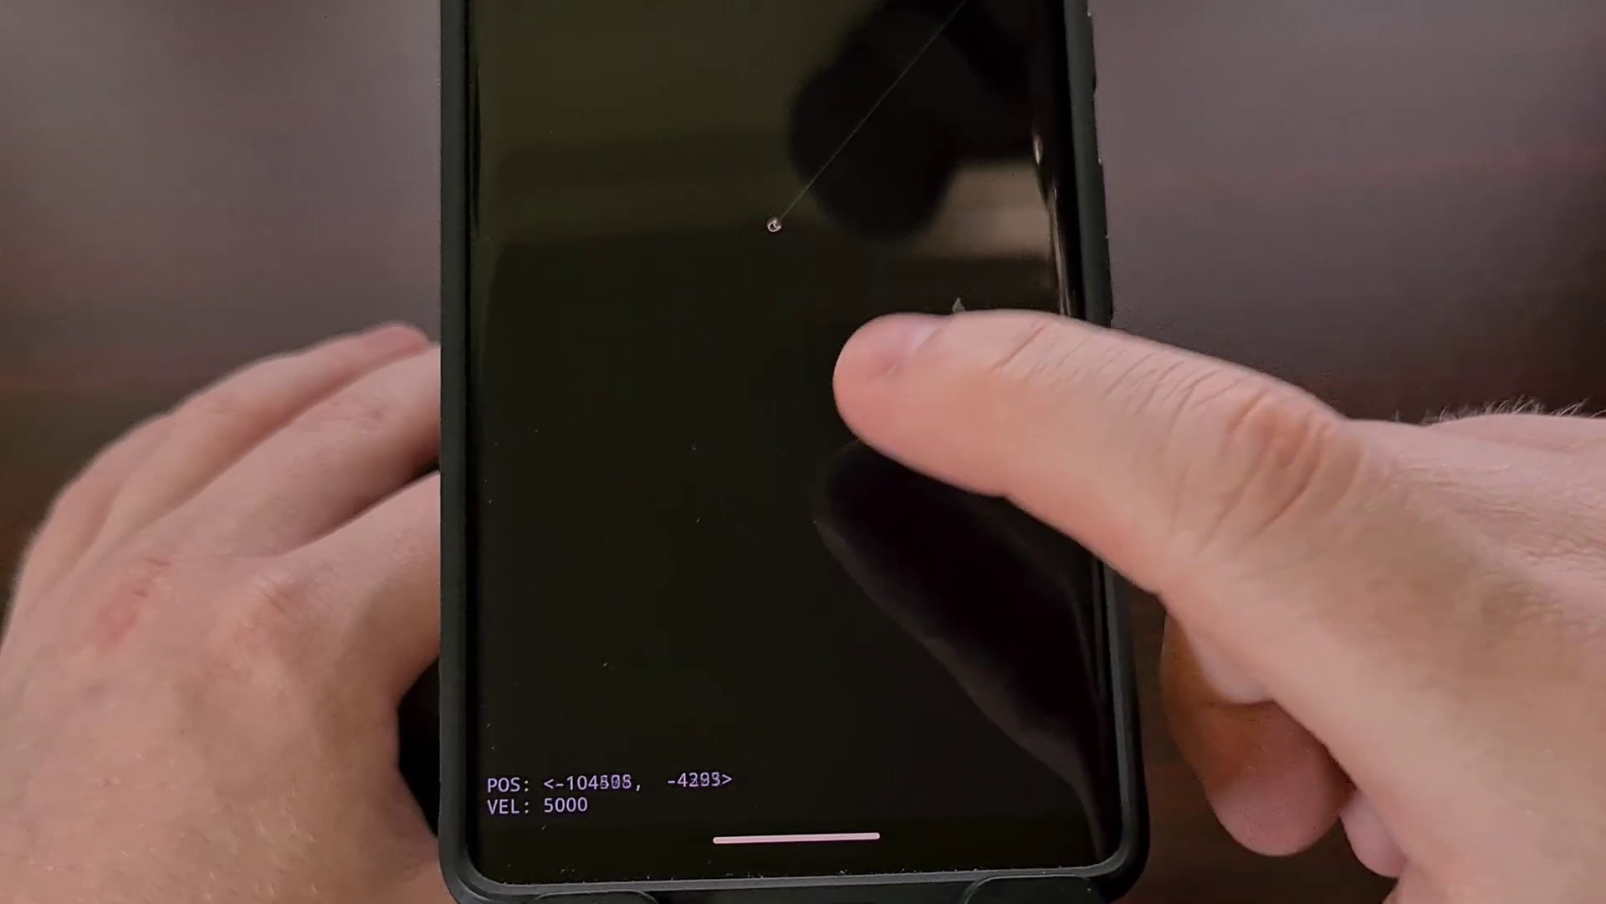
{"action": "mouse_move", "coordinate": [910, 464]}
{"action": "left_mouse_down"}
{"action": "mouse_move", "coordinate": [893, 467]}
{"action": "mouse_move", "coordinate": [947, 320]}
{"action": "mouse_move", "coordinate": [825, 538]}
{"action": "mouse_move", "coordinate": [703, 516]}
{"action": "mouse_move", "coordinate": [769, 600]}
{"action": "mouse_move", "coordinate": [710, 305]}
{"action": "mouse_move", "coordinate": [752, 322]}
{"action": "mouse_move", "coordinate": [782, 294]}
{"action": "mouse_move", "coordinate": [890, 314]}
{"action": "mouse_move", "coordinate": [962, 359]}
{"action": "mouse_move", "coordinate": [930, 591]}
{"action": "mouse_move", "coordinate": [821, 618]}
{"action": "mouse_move", "coordinate": [753, 510]}
{"action": "mouse_move", "coordinate": [859, 496]}
{"action": "left_mouse_up"}
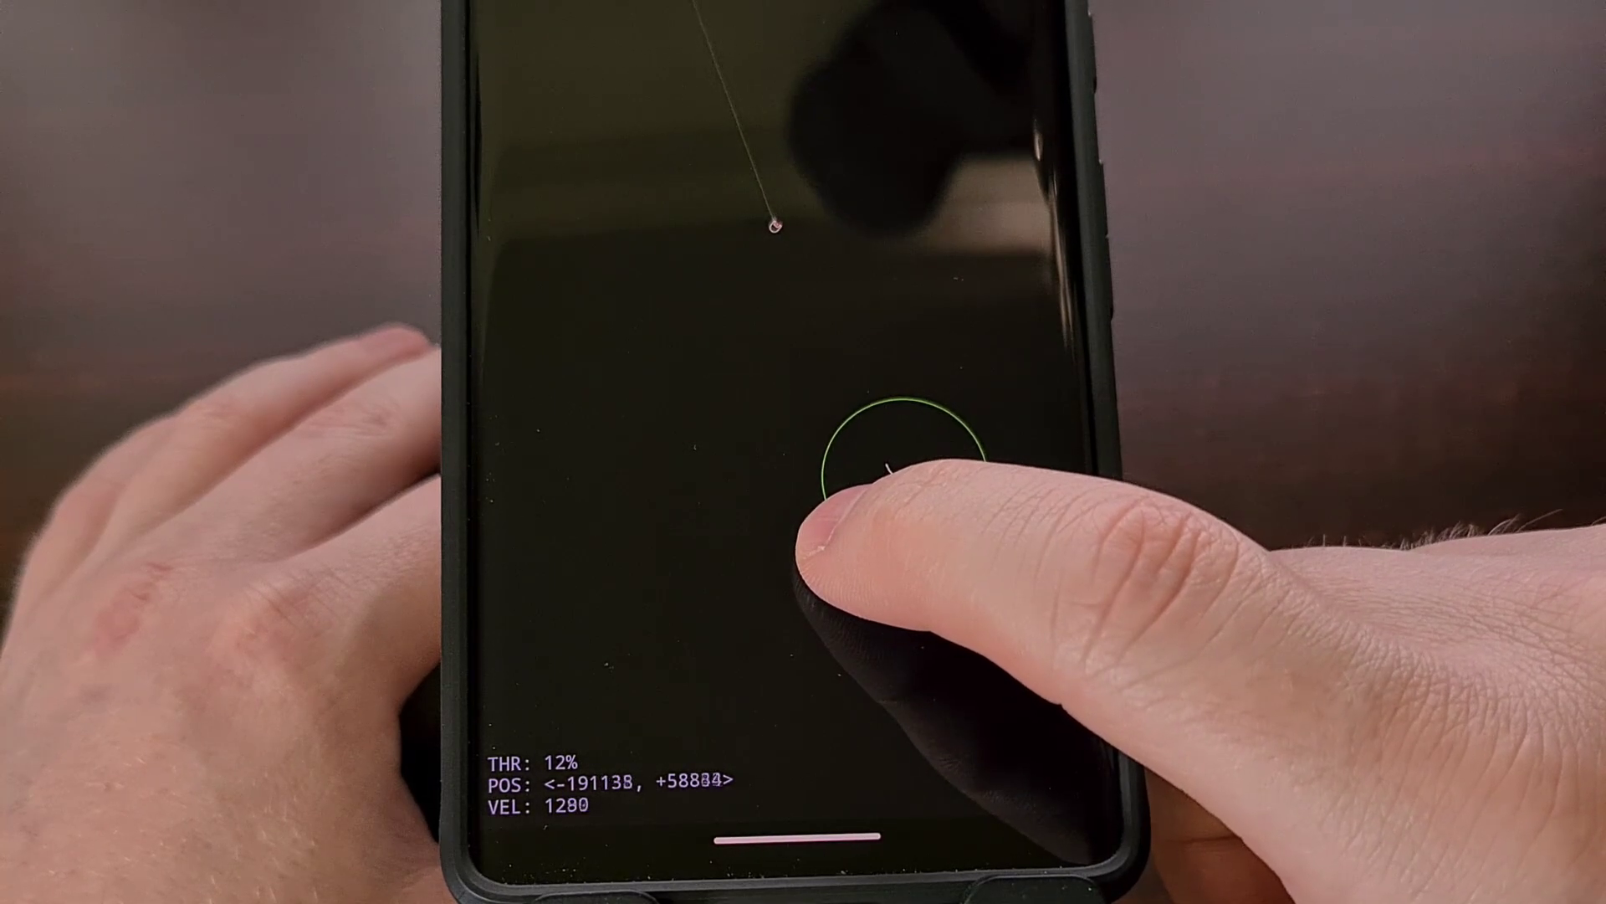
{"action": "left_click_drag", "start_coordinate": [860, 495], "coordinate": [815, 553]}
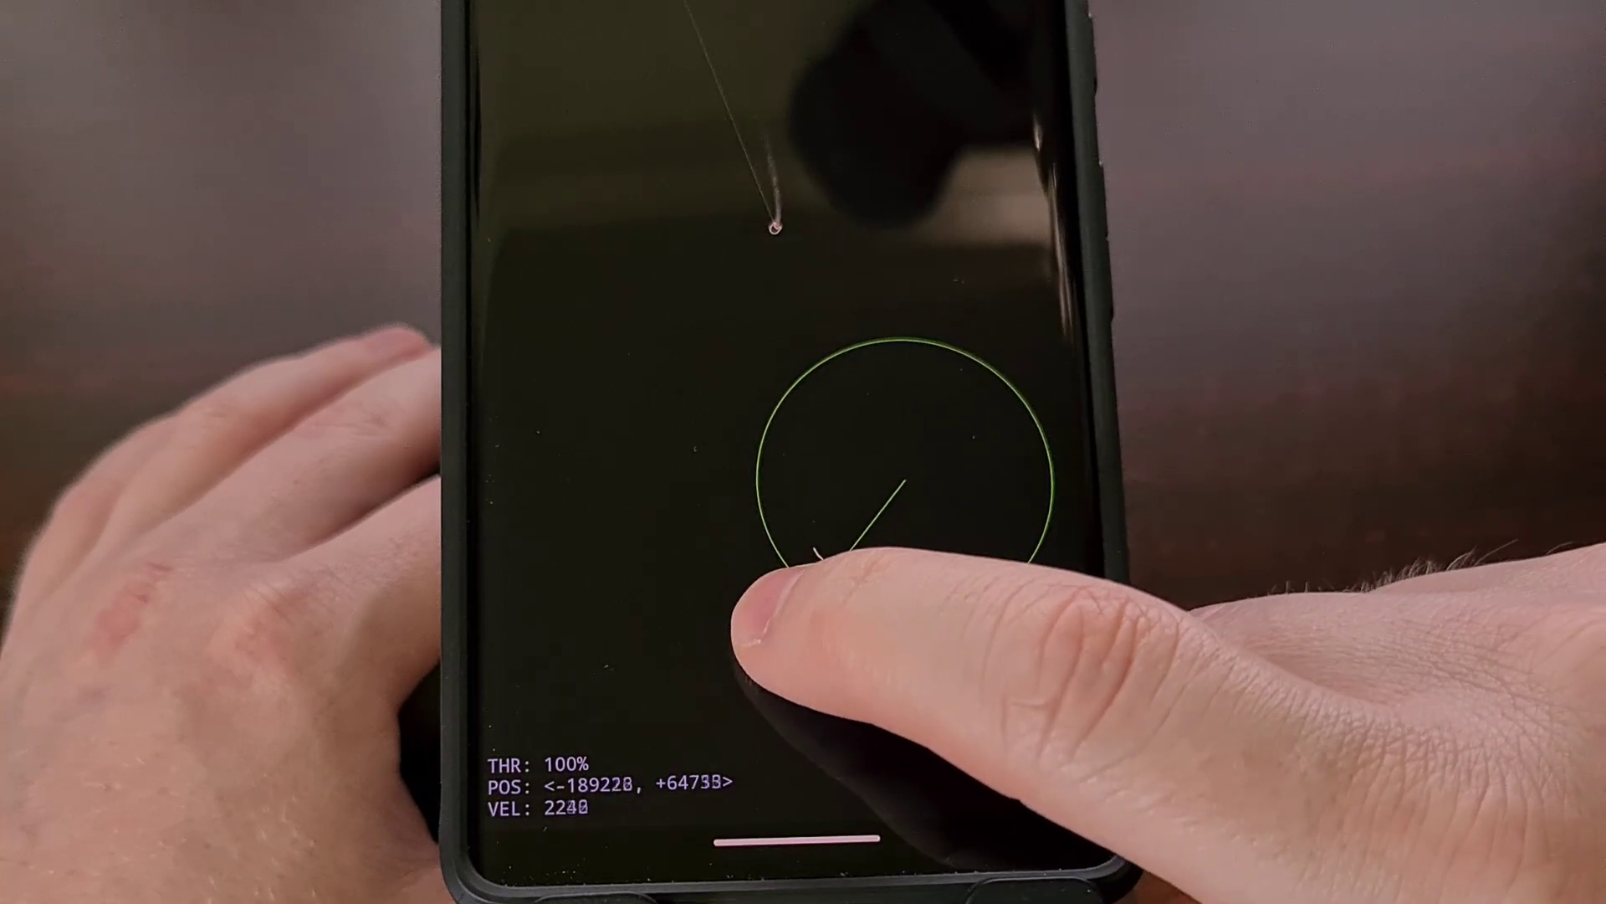